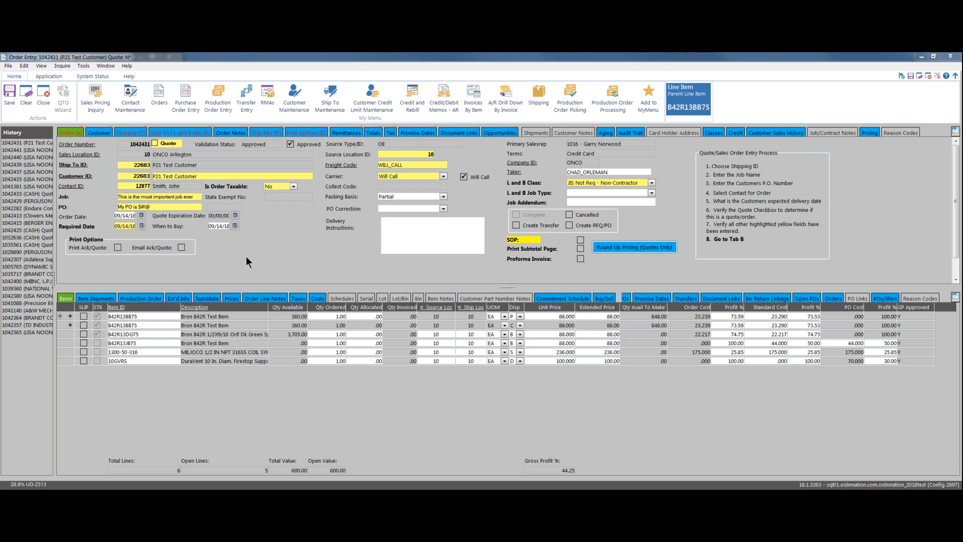
Turn on Email Ack/Quote for quote 1042431, save it, and confirm the successful update
{"action": "left_click", "coordinate": [182, 247]}
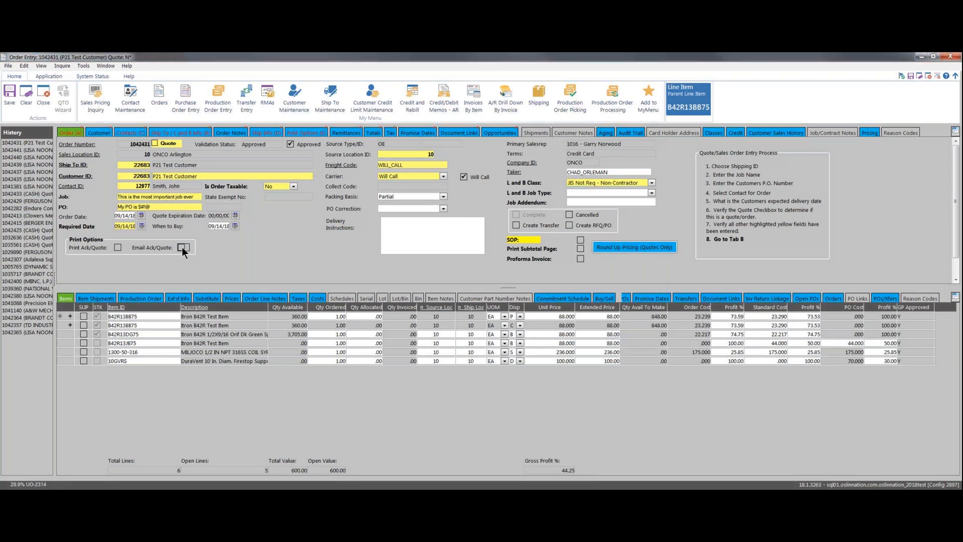
{"action": "left_click", "coordinate": [10, 96]}
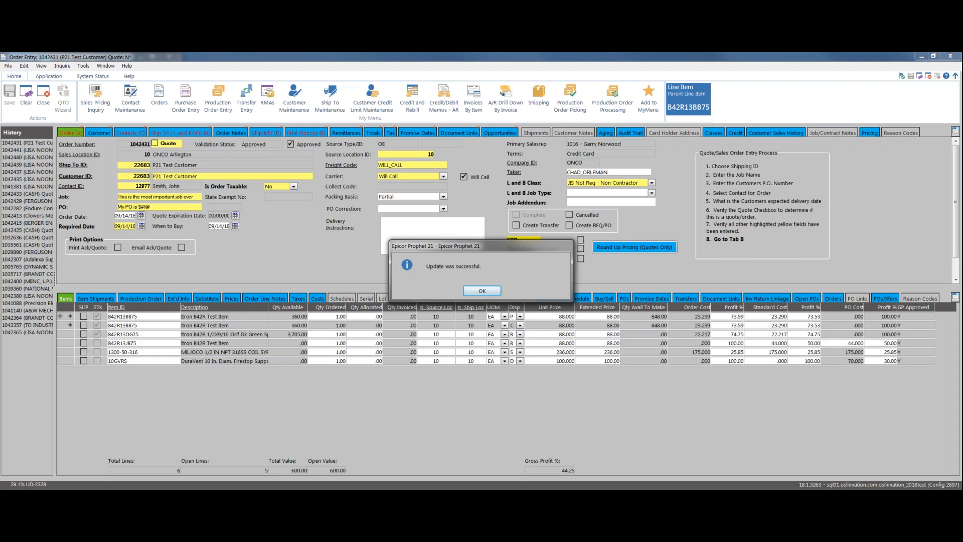
{"action": "left_click", "coordinate": [480, 291]}
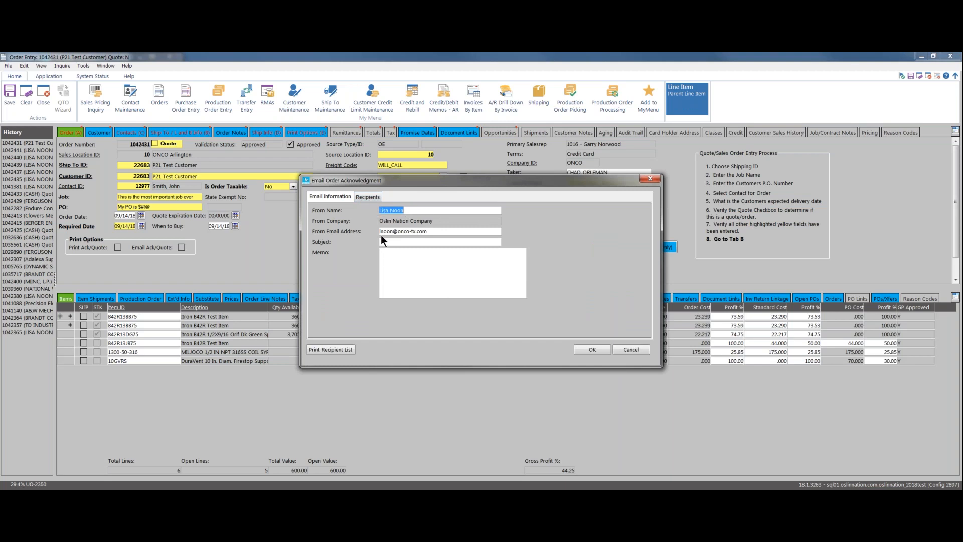
Give the acknowledgement email the subject 'Testing', paste in the thank-you memo, and show its recipients
{"action": "left_click", "coordinate": [430, 242]}
{"action": "type", "text": "Testing"}
{"action": "left_click", "coordinate": [435, 280]}
{"action": "type", "text": "Thank you for your business!  Please let us know if you have any questions.\\n"}
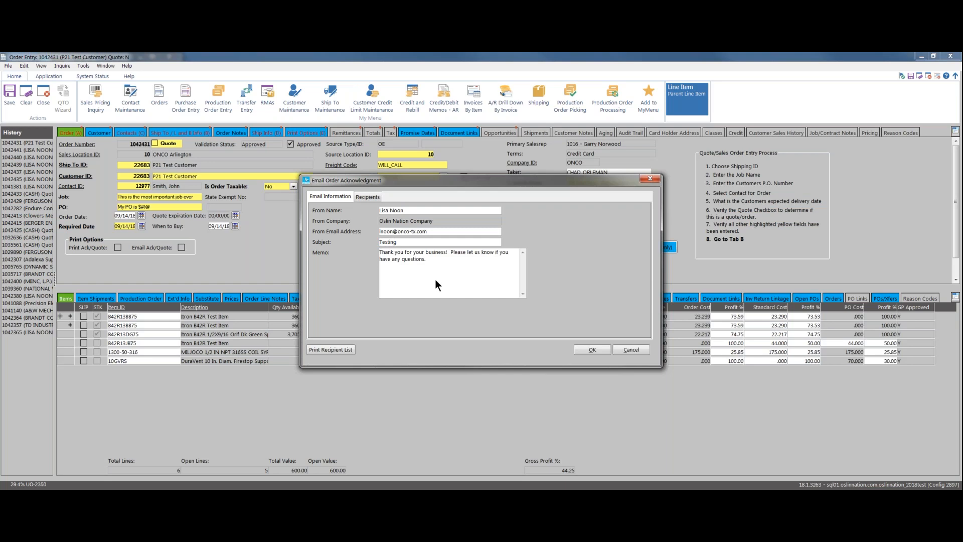
{"action": "left_click", "coordinate": [365, 197]}
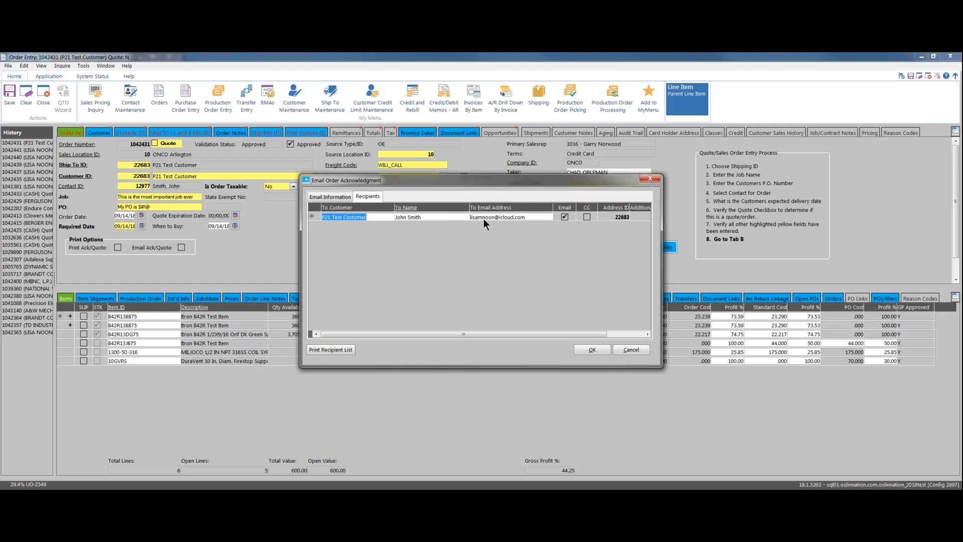
Add a second recipient row with the new contact's full name and e-mail address
{"action": "key", "text": "Tab"}
{"action": "key", "text": "Tab"}
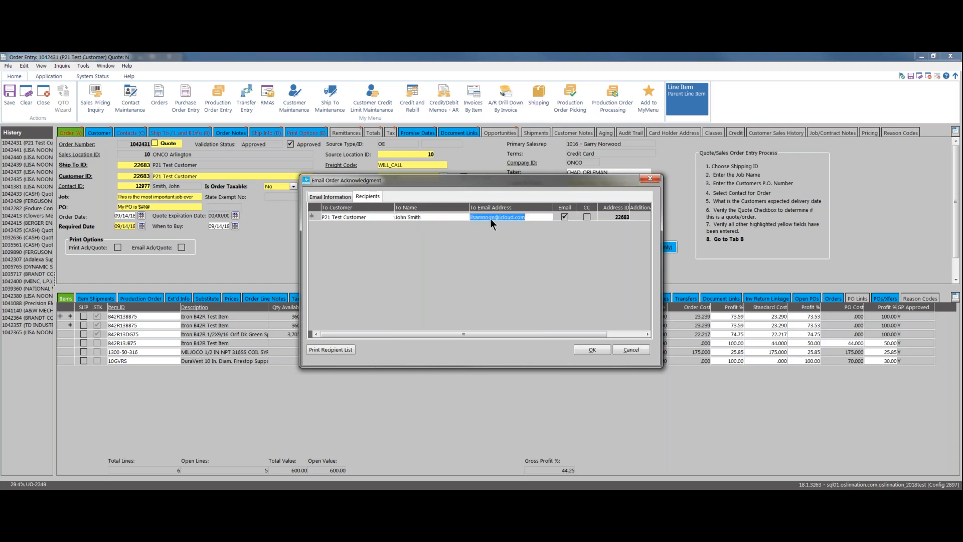
{"action": "key", "text": "Tab"}
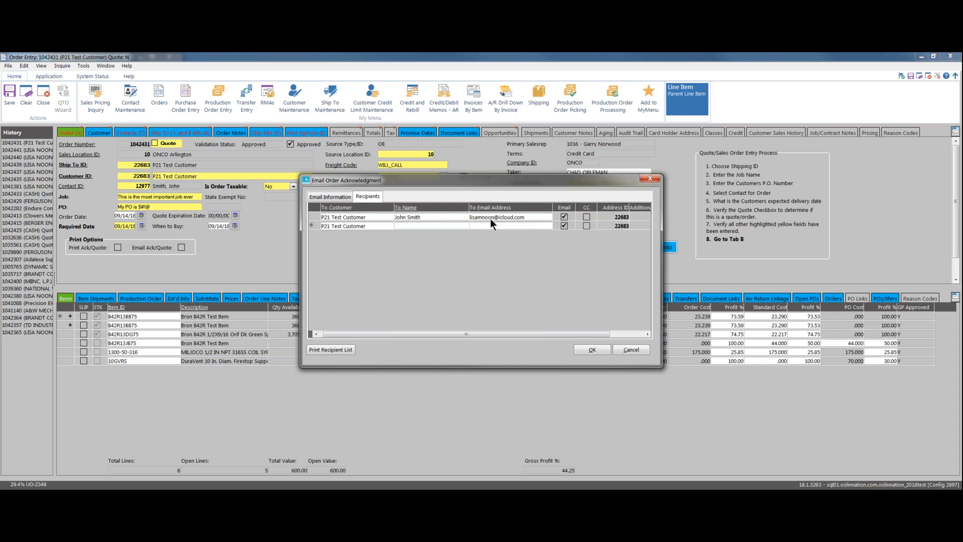
{"action": "key", "text": "Tab"}
{"action": "type", "text": "Jane Smith"}
{"action": "key", "text": "Tab"}
Mark the first recipient as CC and send the acknowledgement email
{"action": "left_click", "coordinate": [585, 217]}
{"action": "key", "text": "XF86AudioRaiseVolume"}
{"action": "left_click", "coordinate": [591, 350]}
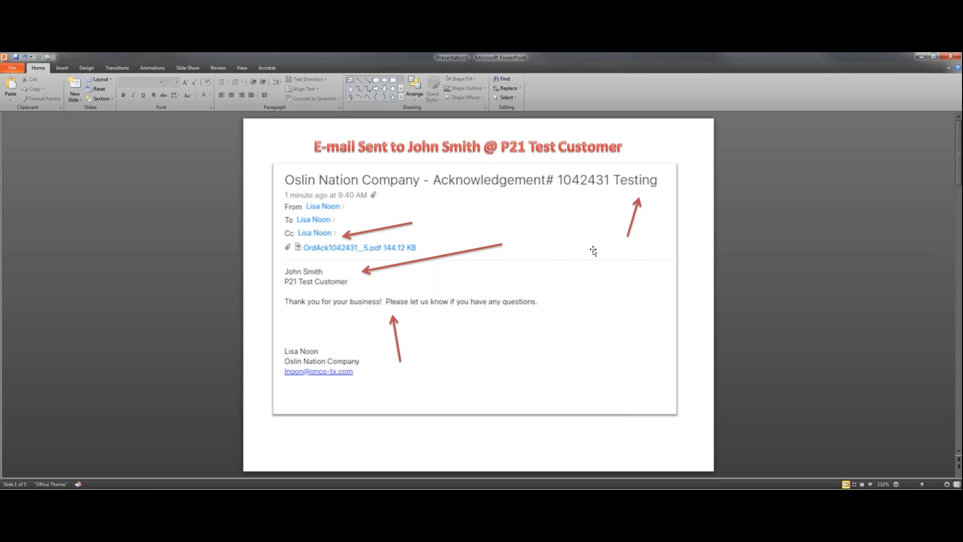
Scroll to slide 2, which shows the acknowledgement email the second recipient received
{"action": "scroll", "coordinate": [715, 199], "scroll_direction": "down", "scroll_amount": 1}
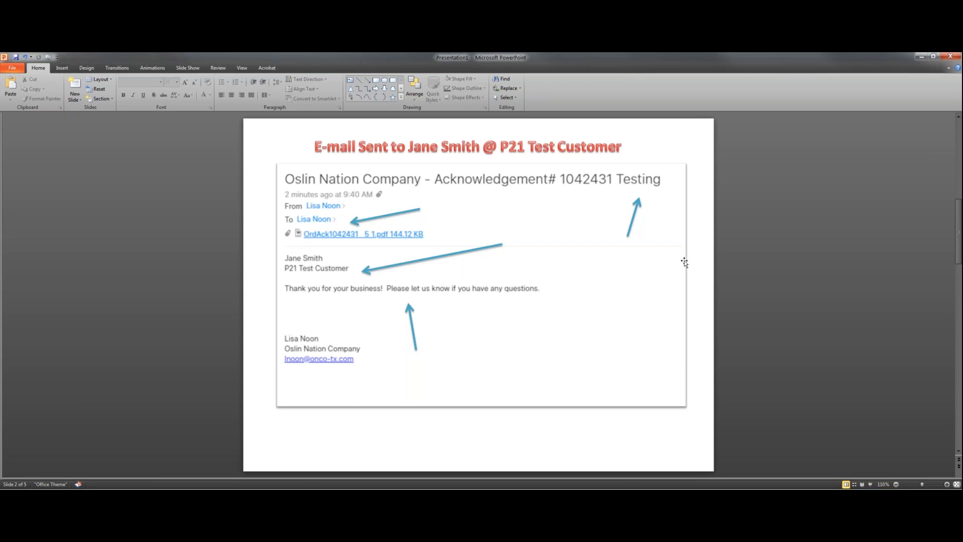
Scroll past slide 2 to move on from the first result slides
{"action": "scroll", "coordinate": [685, 262], "scroll_direction": "down", "scroll_amount": 1}
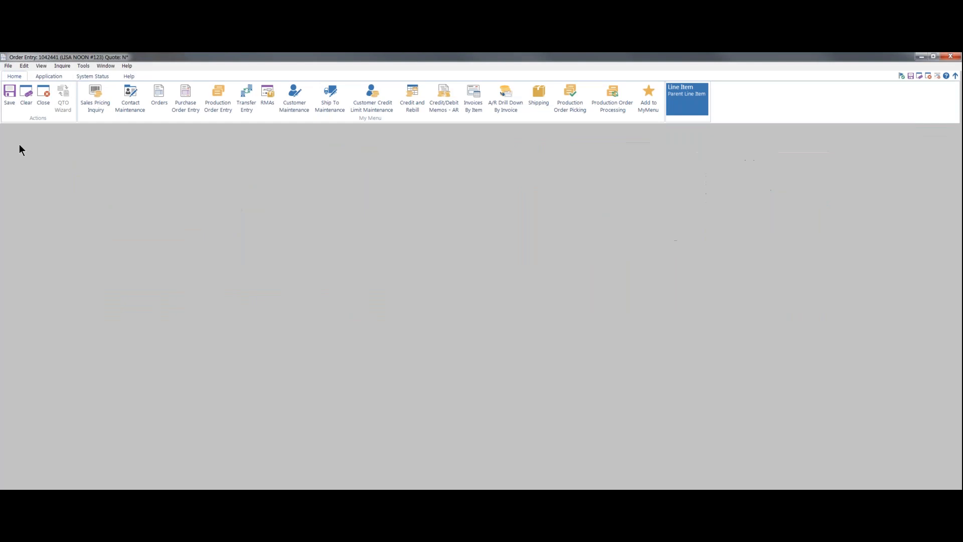
Reopen quote 1042431 from History, enable Email Ack/Quote, save, and confirm the update
{"action": "left_click", "coordinate": [20, 150]}
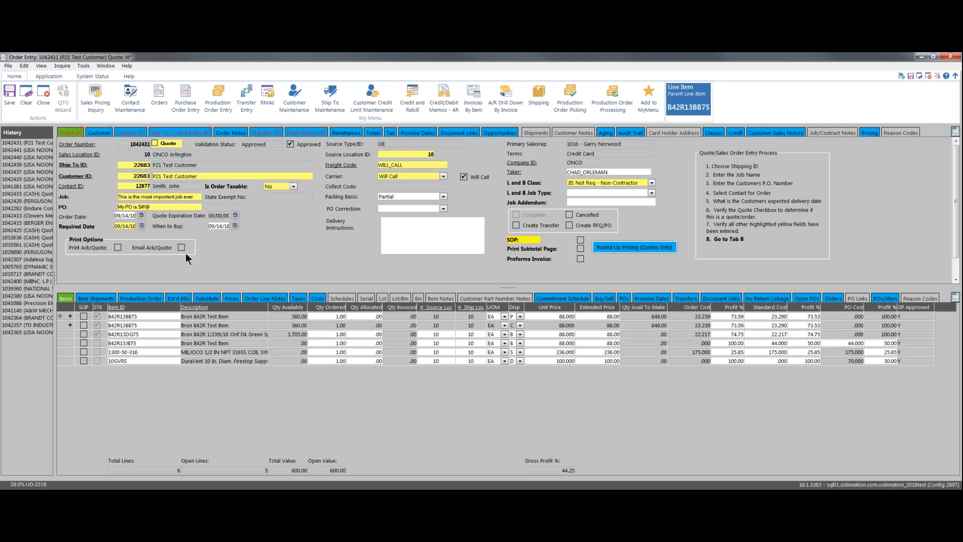
{"action": "left_click", "coordinate": [182, 247]}
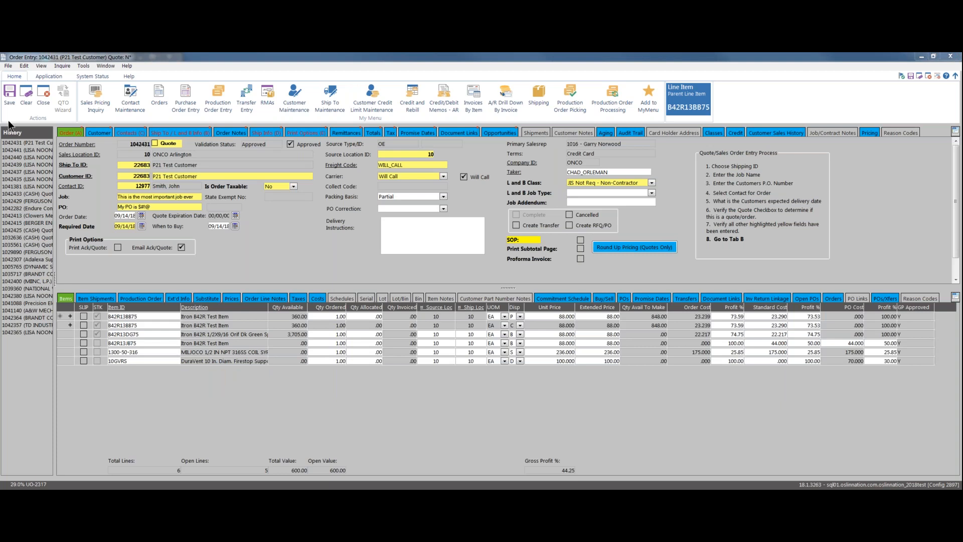
{"action": "left_click", "coordinate": [11, 104]}
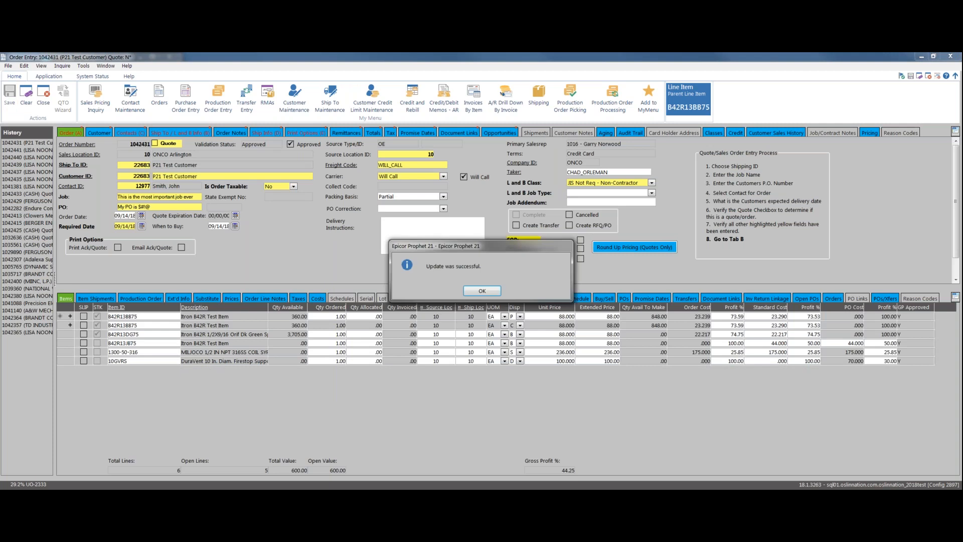
{"action": "left_click", "coordinate": [482, 291]}
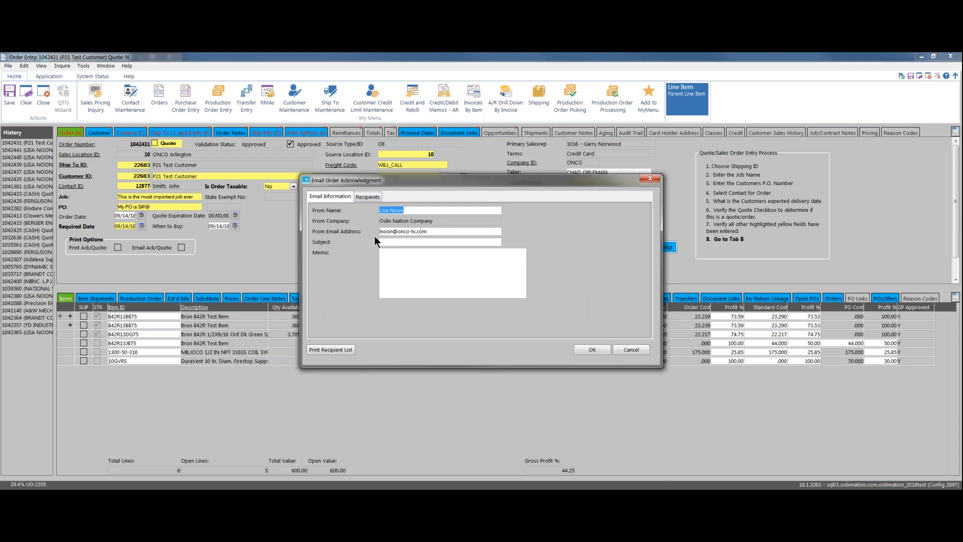
Set the email subject to 'Testing2', paste the thank-you memo, and show the recipients
{"action": "left_click", "coordinate": [391, 242]}
{"action": "type", "text": "Testing2"}
{"action": "left_click", "coordinate": [420, 275]}
{"action": "type", "text": "Thank you for your business!  Please let us know if you have any questions."}
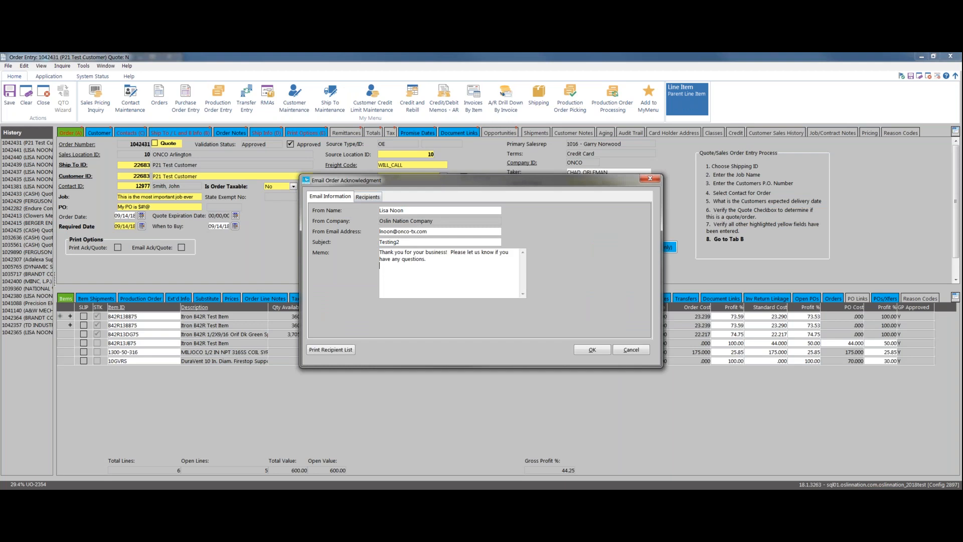
{"action": "left_click", "coordinate": [367, 196]}
Append a second semicolon-separated e-mail address to the recipient's email cell and send
{"action": "key", "text": "Tab"}
{"action": "key", "text": "Tab"}
{"action": "left_click", "coordinate": [531, 215]}
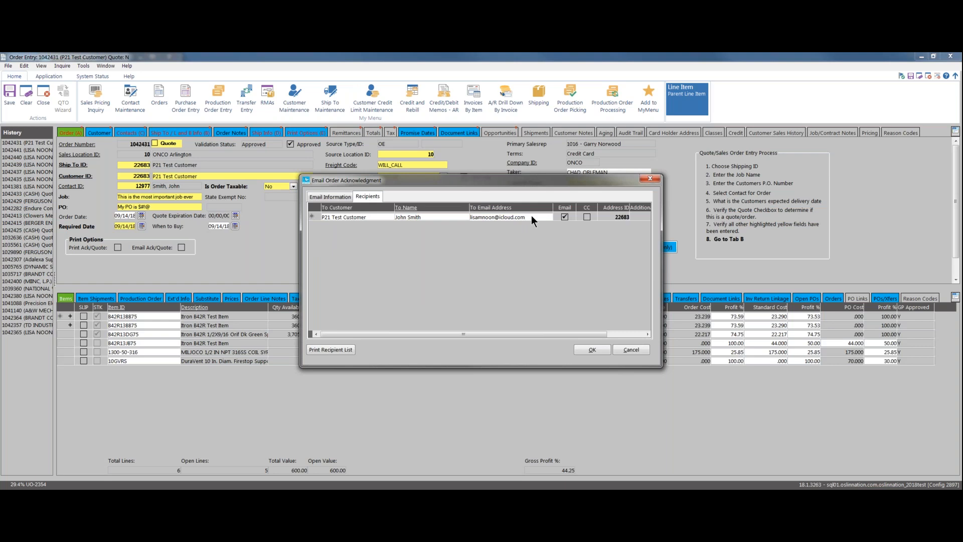
{"action": "key", "text": "Tab"}
{"action": "key", "text": "Tab"}
{"action": "left_click", "coordinate": [588, 350]}
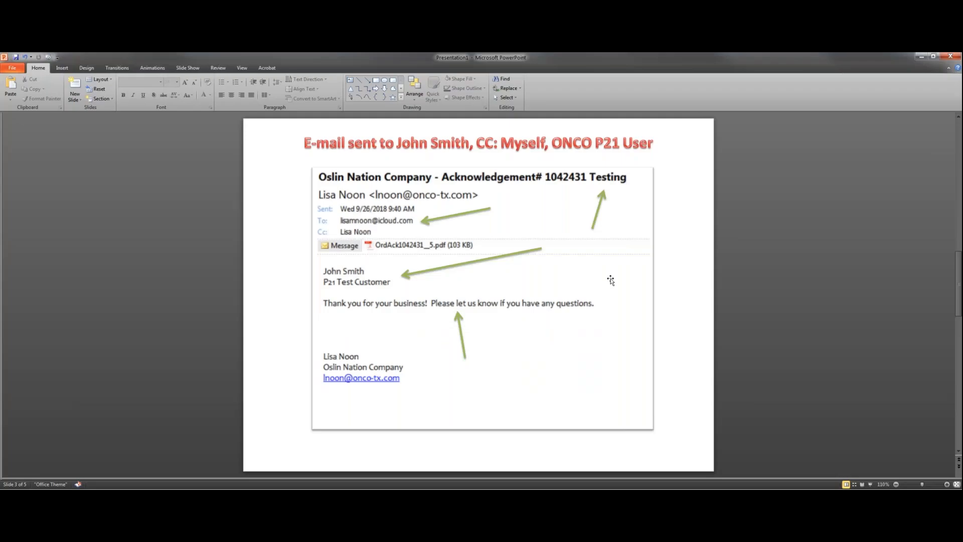
Page through slides 4 and 5 showing the Testing 2 results, then minimize PowerPoint
{"action": "scroll", "coordinate": [611, 281], "scroll_direction": "down", "scroll_amount": 1}
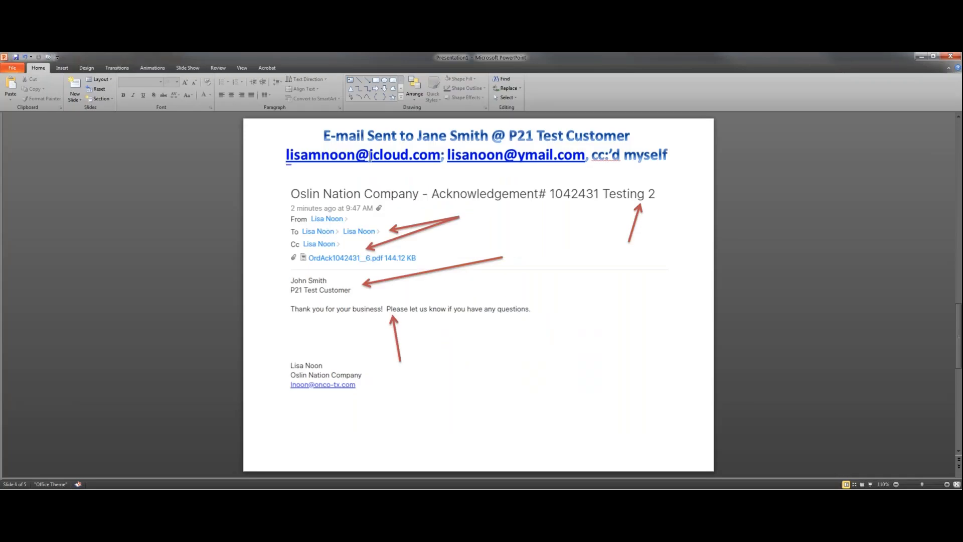
{"action": "left_click", "coordinate": [417, 136]}
{"action": "left_click", "coordinate": [700, 182]}
{"action": "scroll", "coordinate": [470, 285], "scroll_direction": "down", "scroll_amount": 1}
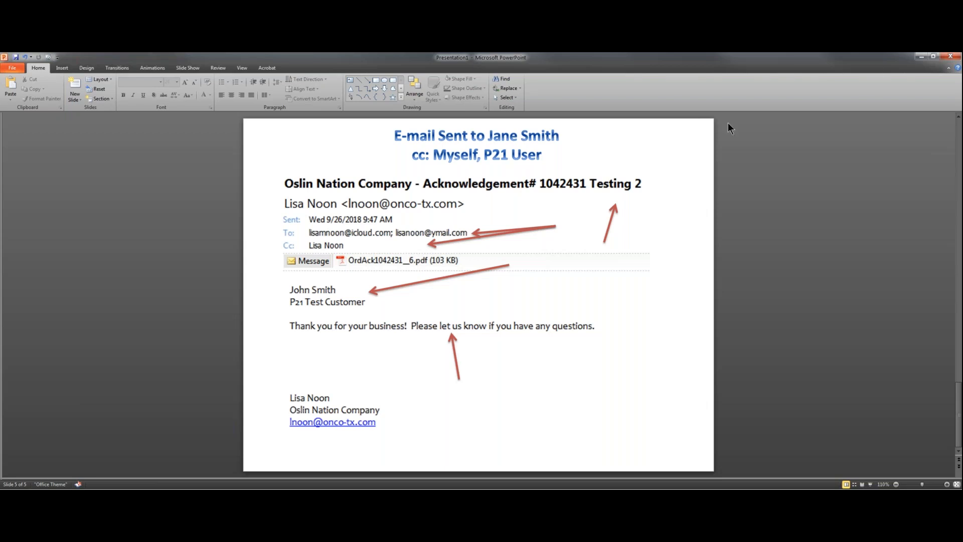
{"action": "left_click", "coordinate": [921, 57]}
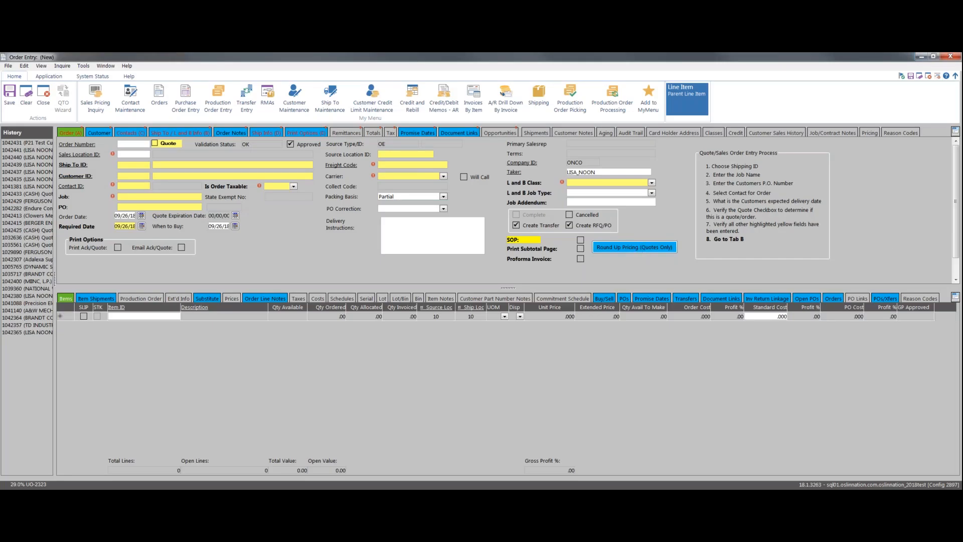